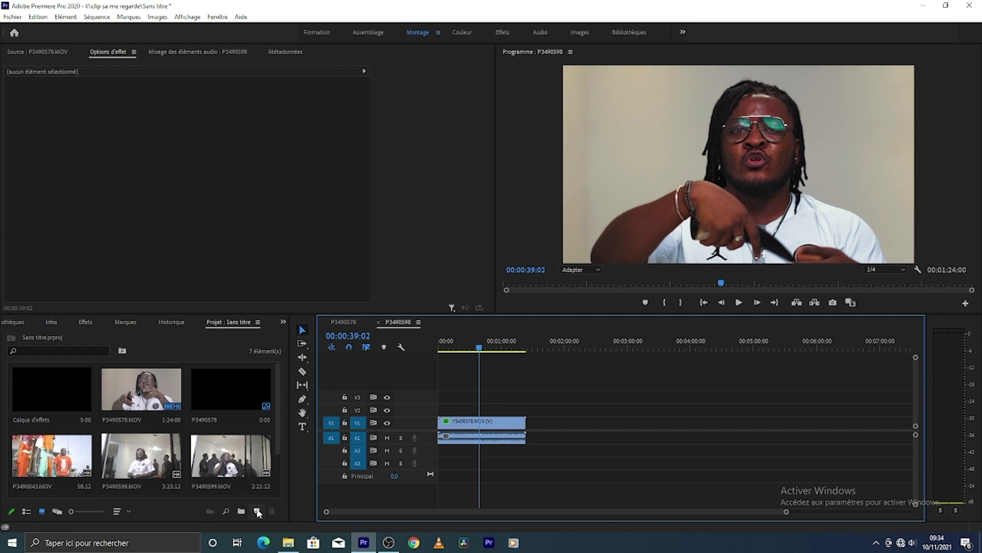
Place the Calque d'effets adjustment layer on track V2 above the clip and extend it to the clip's end.
click(48, 399)
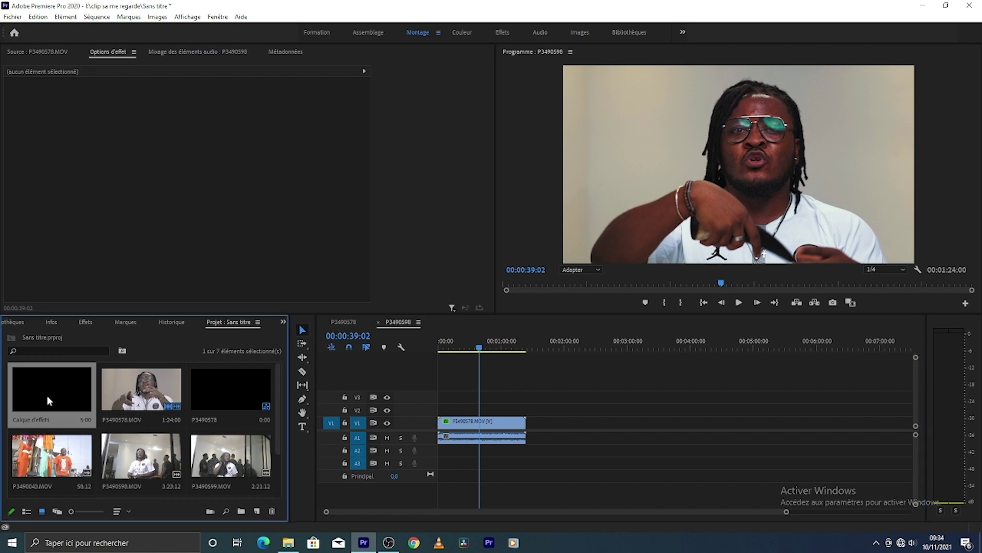
drag(47, 394, 443, 409)
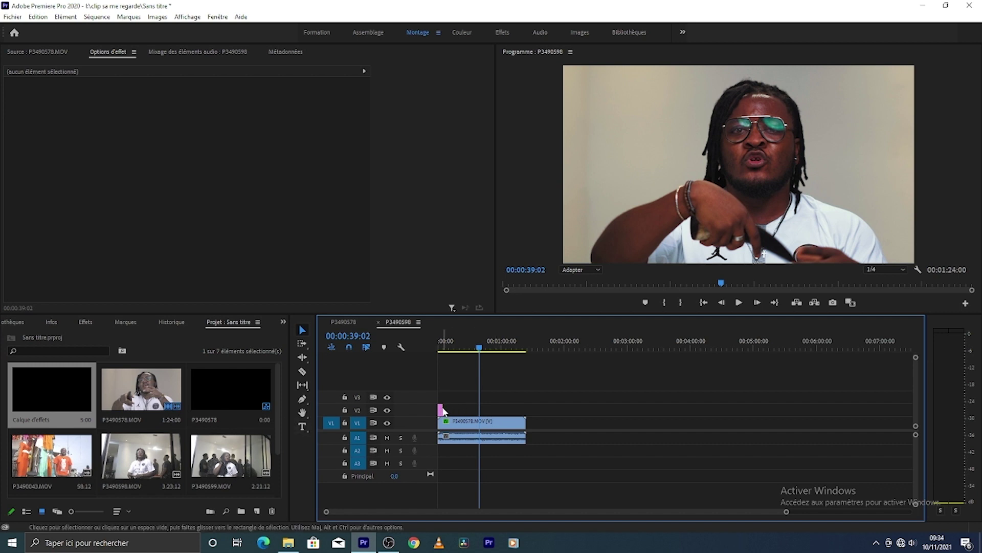
drag(443, 409, 525, 408)
click(507, 409)
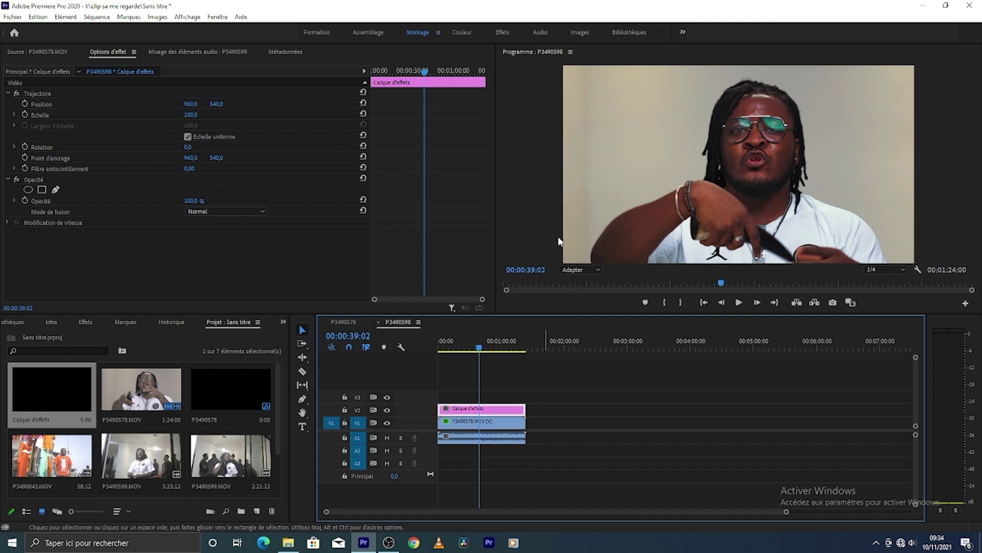
In Lumetri Color's Creative settings, set the adjustment layer's Décoloration to about 19 and compare the image with and without the layer.
click(463, 32)
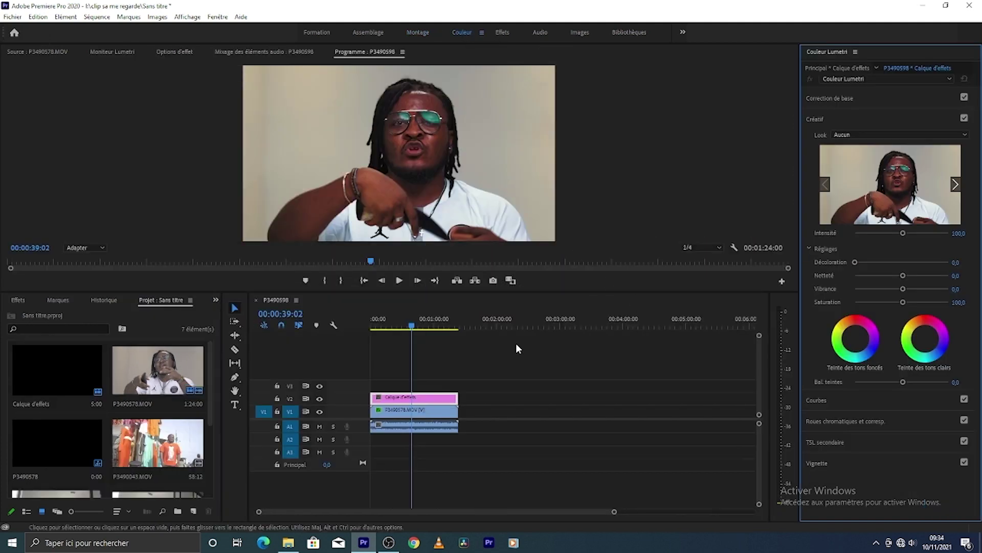
click(415, 398)
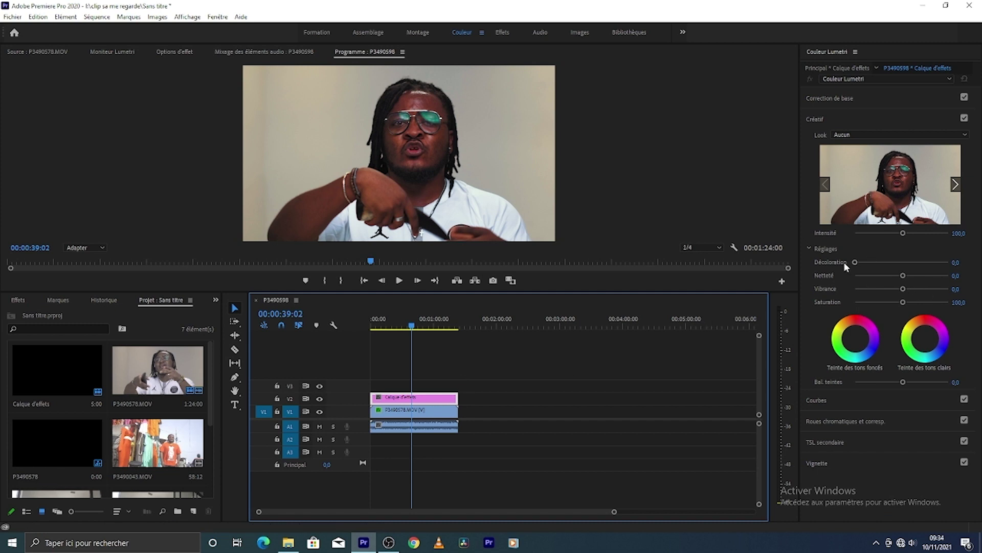
drag(856, 262, 870, 287)
mouse_move(397, 327)
mouse_down()
mouse_move(423, 331)
mouse_move(413, 330)
mouse_up()
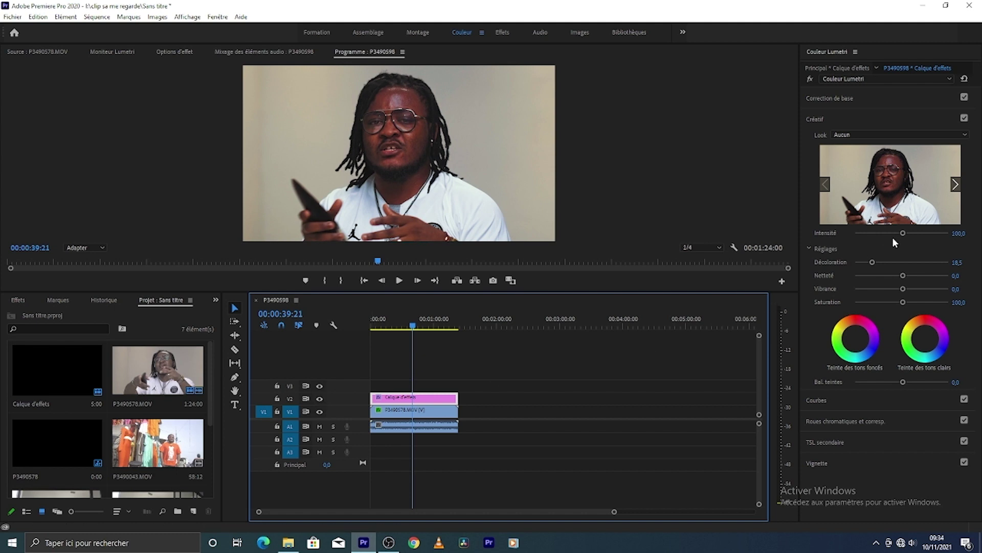
drag(872, 262, 869, 263)
click(319, 400)
click(319, 400)
drag(869, 262, 870, 263)
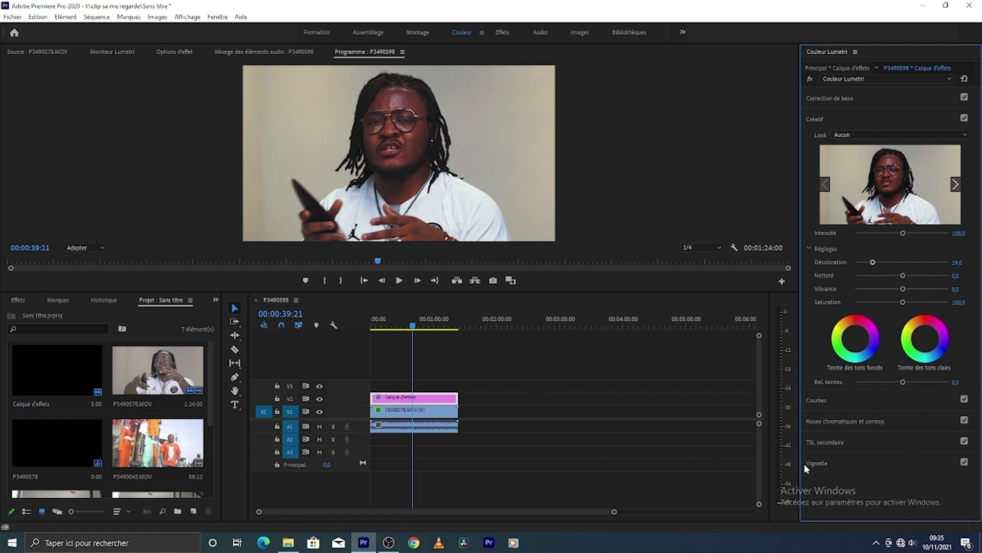
Add a vignette to the adjustment layer with Gain -2.0, Milieu 39.7 and Adoucis. 60.9, and compare before and after.
click(838, 462)
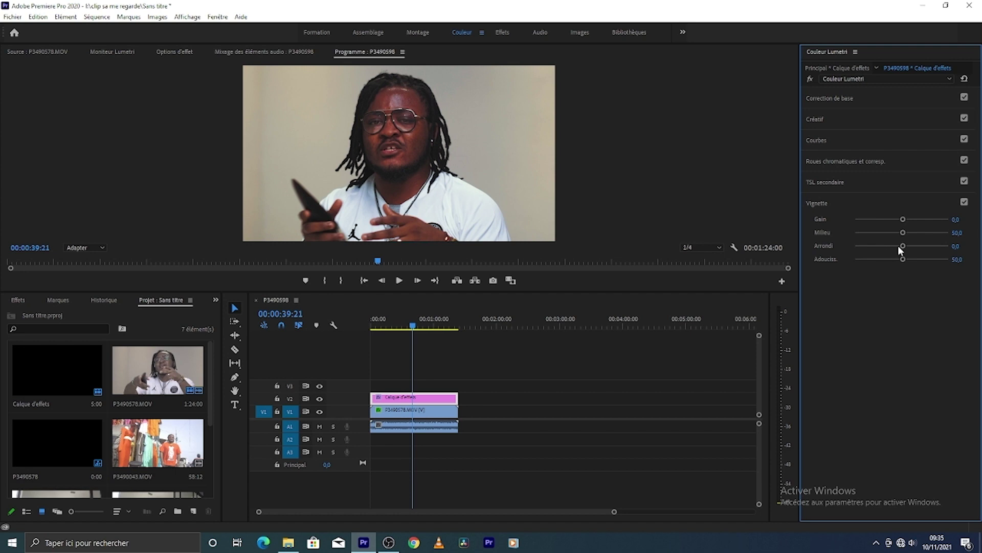
drag(903, 221, 913, 260)
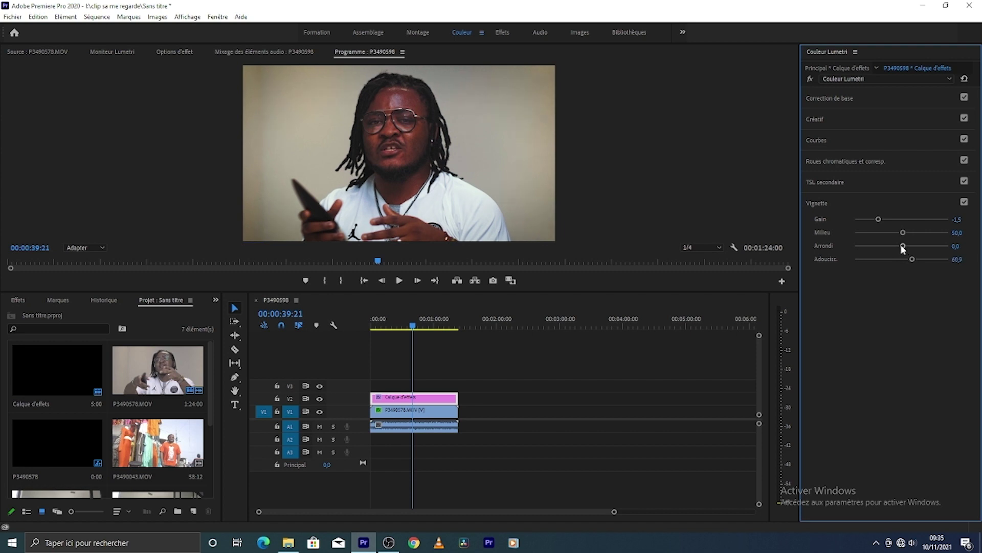
mouse_move(903, 232)
mouse_down()
mouse_move(890, 234)
mouse_move(906, 232)
mouse_up()
drag(903, 231, 871, 221)
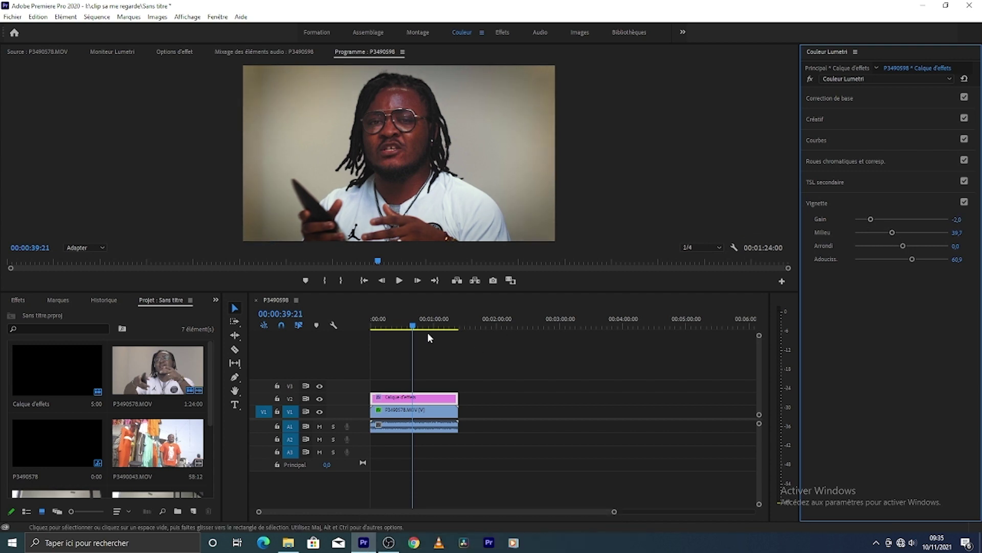
drag(416, 327, 408, 327)
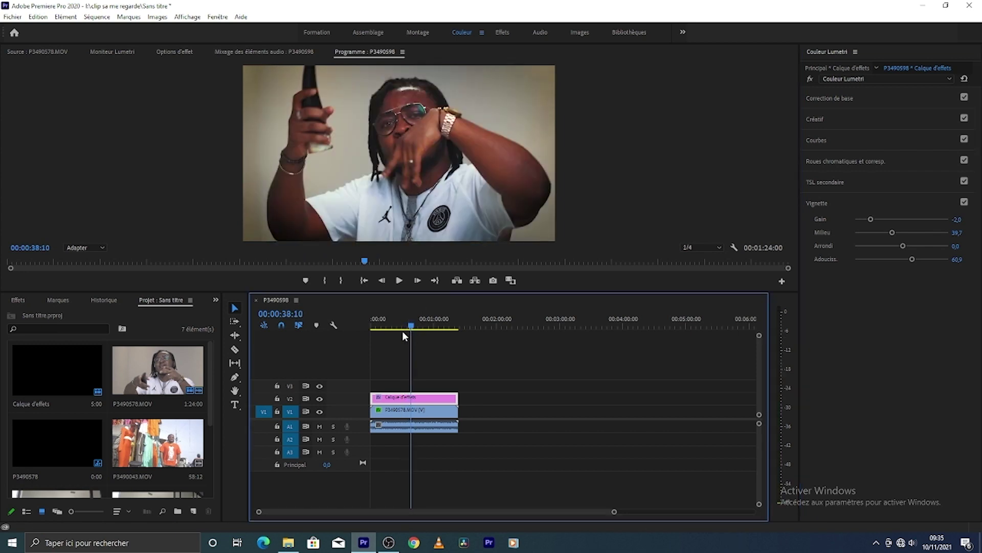
click(320, 399)
click(322, 399)
click(323, 399)
click(323, 399)
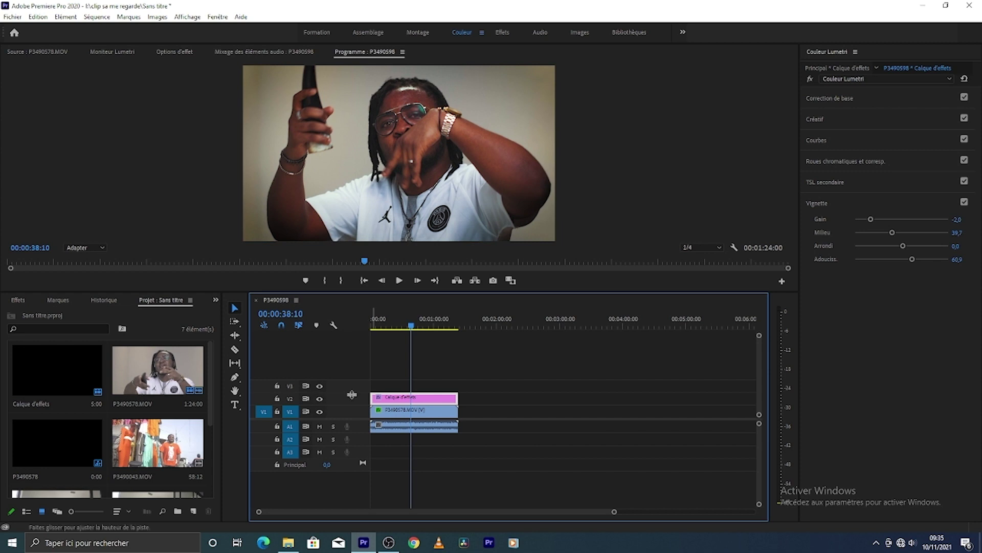
Cool the adjustment layer's white balance by setting Température to -16.3, and review the grade in playback.
click(890, 102)
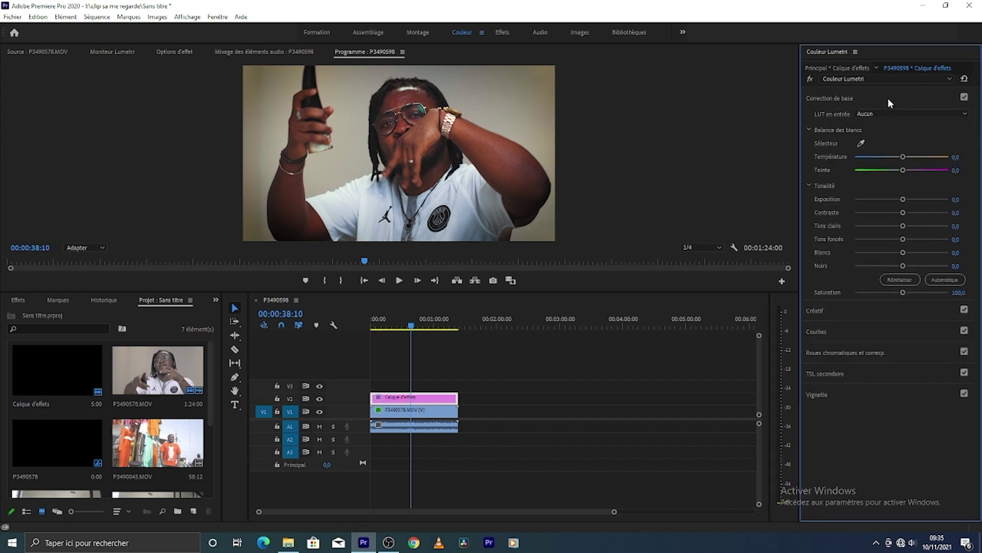
drag(903, 159, 895, 161)
mouse_move(418, 330)
mouse_down()
mouse_move(424, 325)
mouse_move(405, 326)
mouse_up()
key(space)
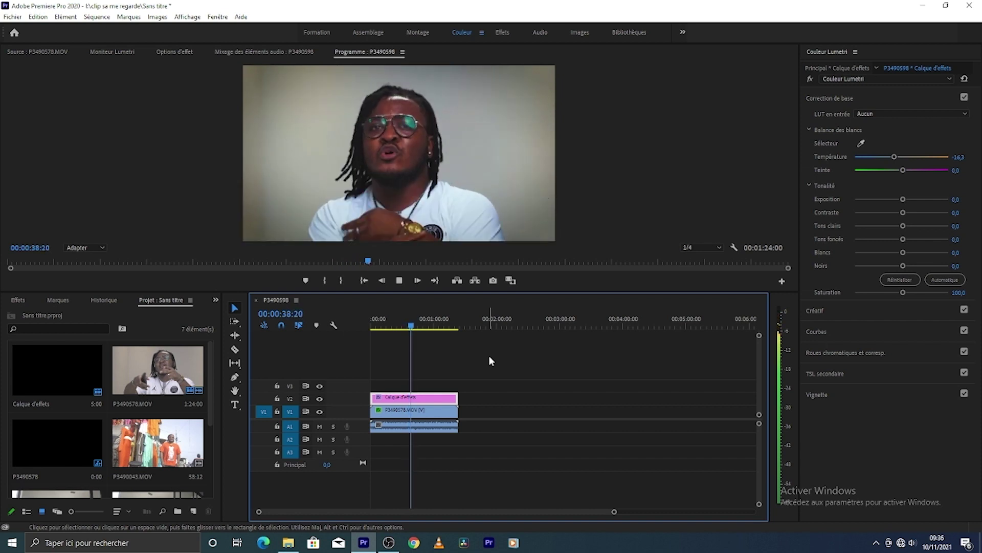
key(space)
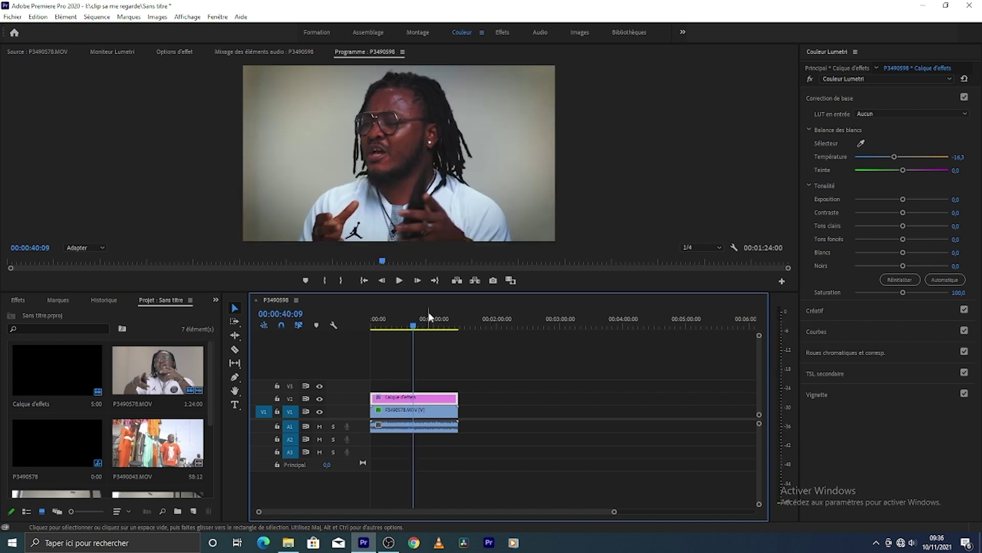
drag(412, 326, 402, 327)
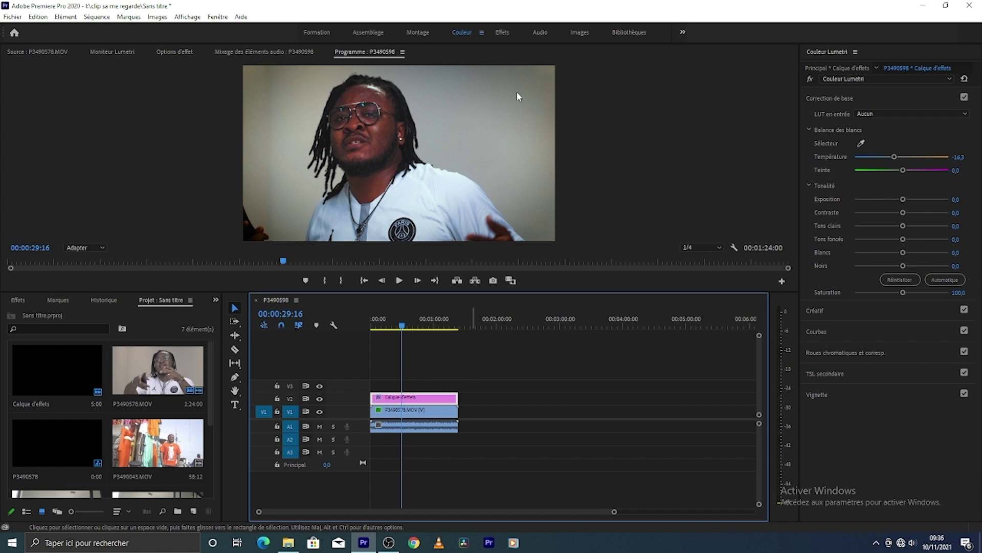
In the Montage workspace, move the adjustment layer up to track V4 and duplicate the V1 video clip onto V2.
click(412, 32)
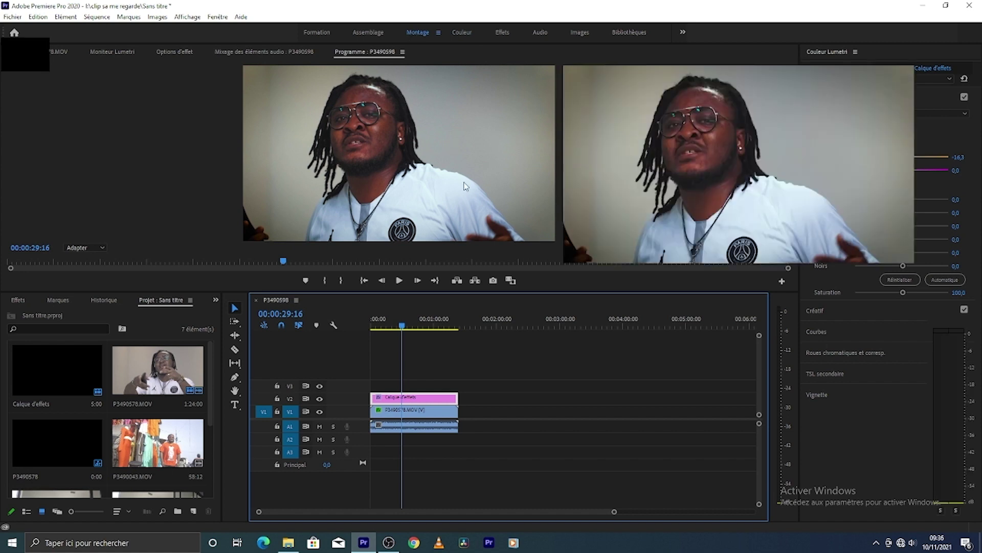
click(486, 404)
click(480, 412)
drag(480, 412, 480, 383)
click(482, 422)
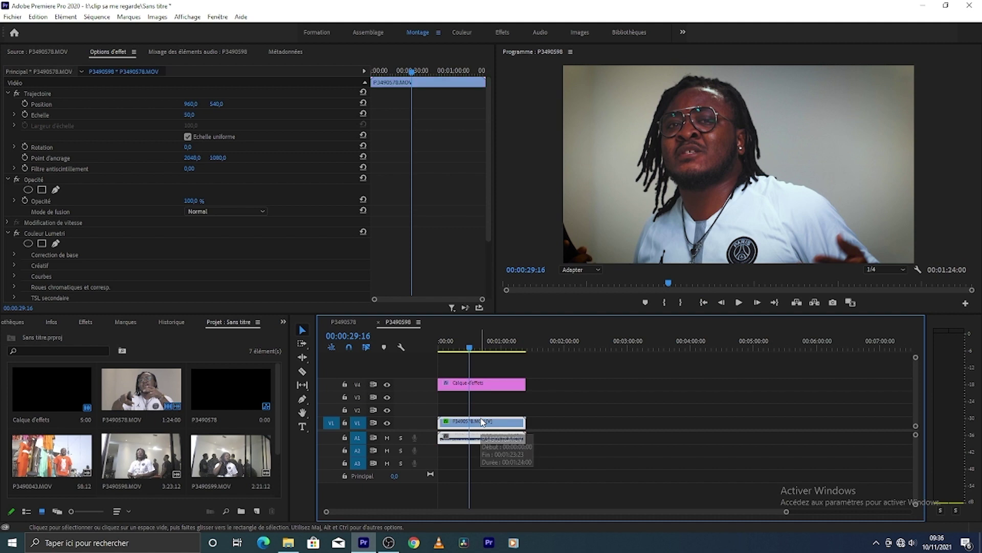
drag(482, 422, 488, 415)
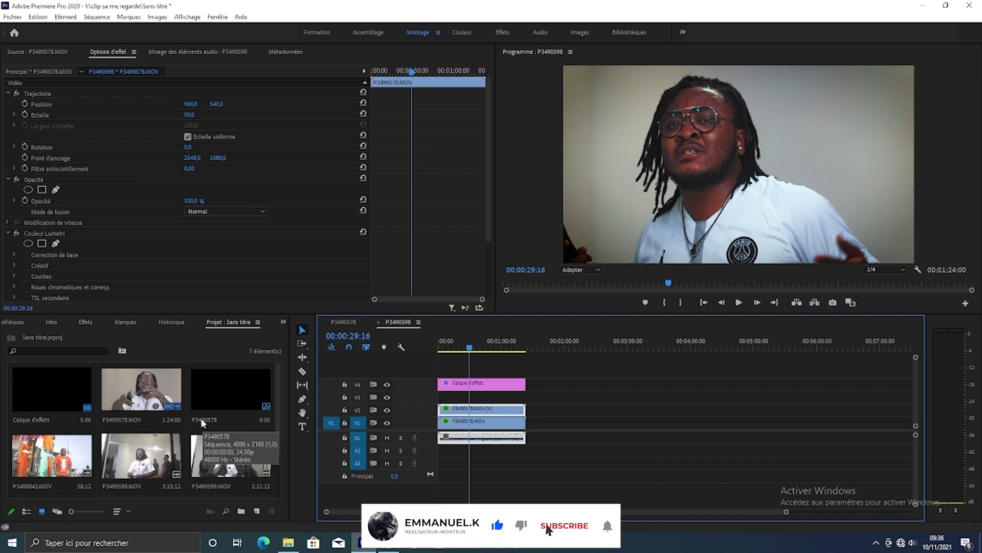
Find the Flou gaussien video effect and apply it to the duplicated clip on V2.
click(94, 321)
click(53, 336)
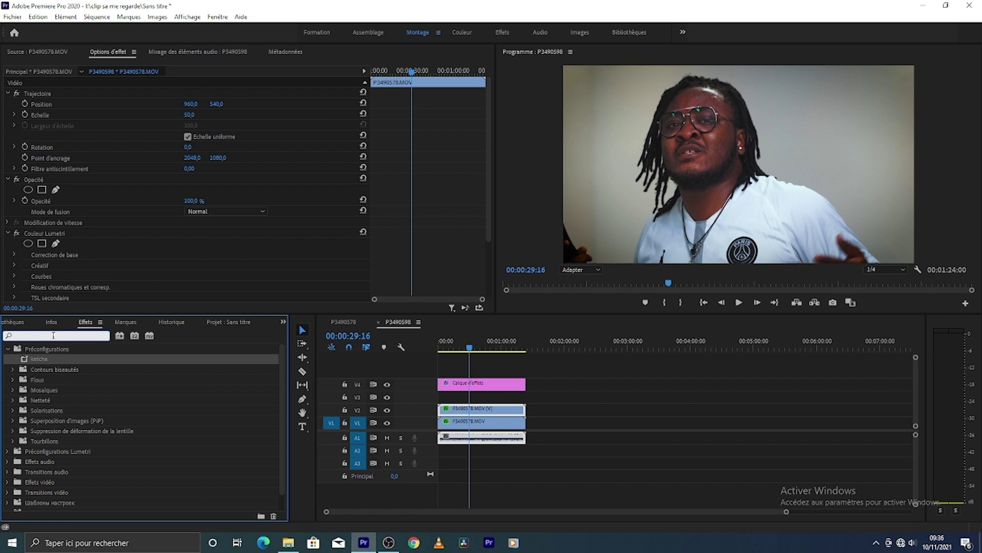
text(flou)
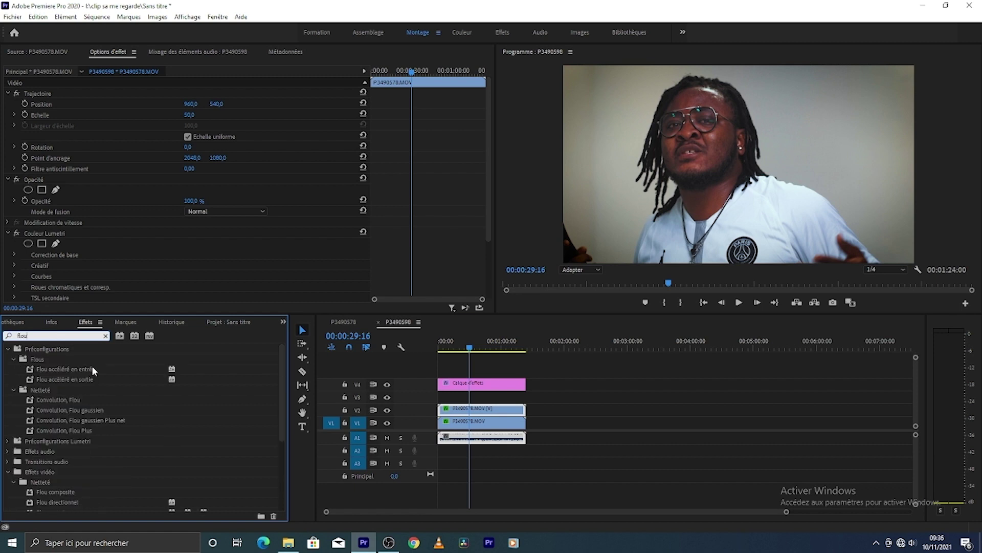
scroll(86, 462, down, 5)
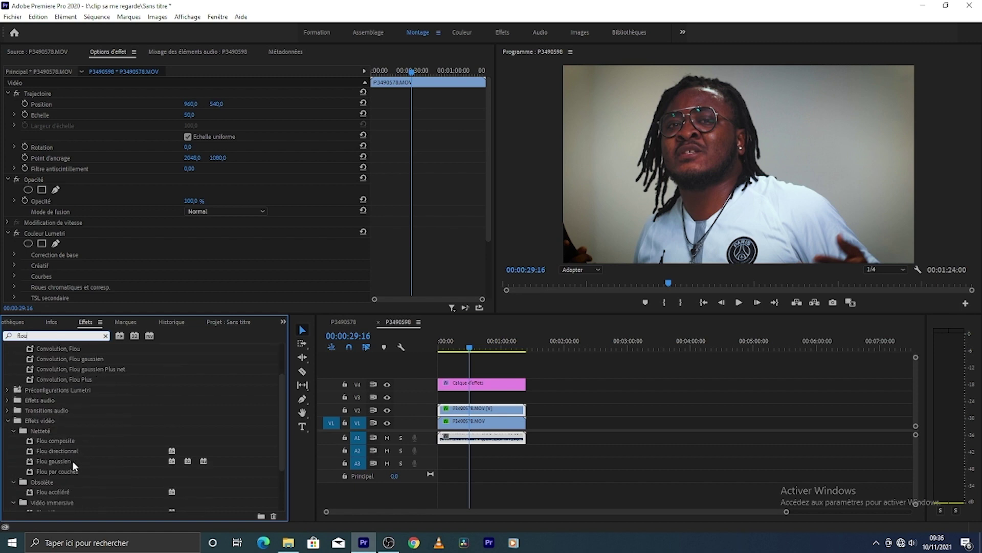
drag(56, 464, 459, 408)
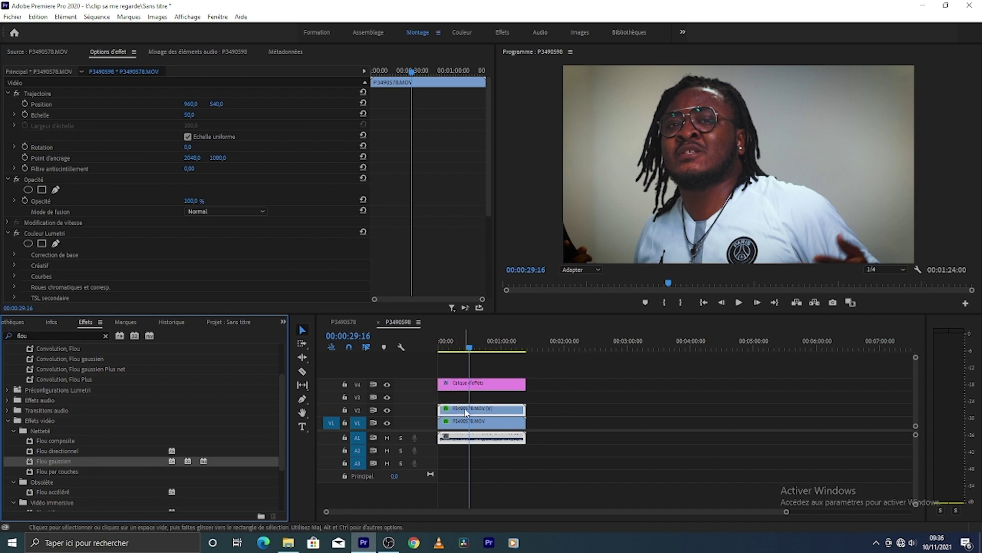
Set the V2 copy's Flou gaussien blur to 200 and enable Recopier les pixels du contour.
scroll(128, 250, down, 2)
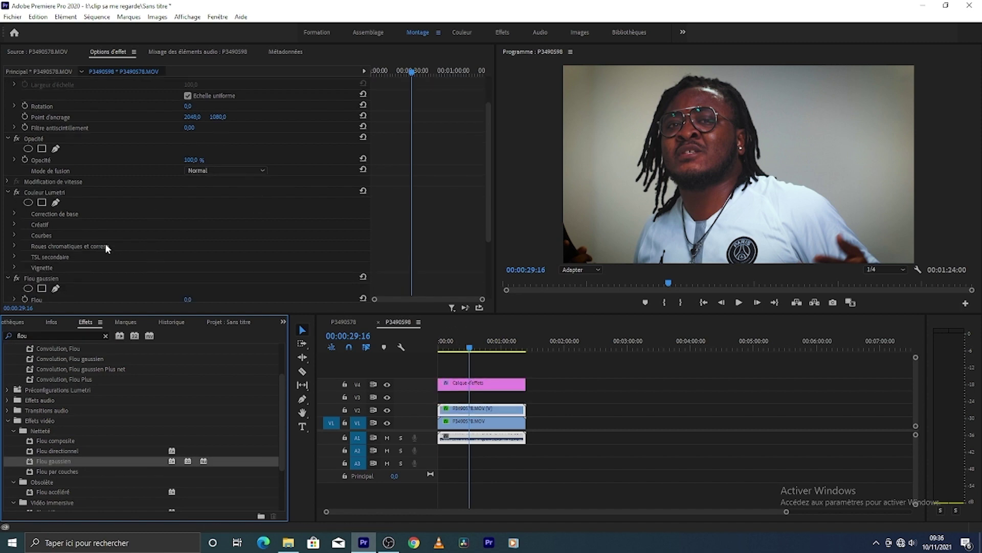
click(8, 192)
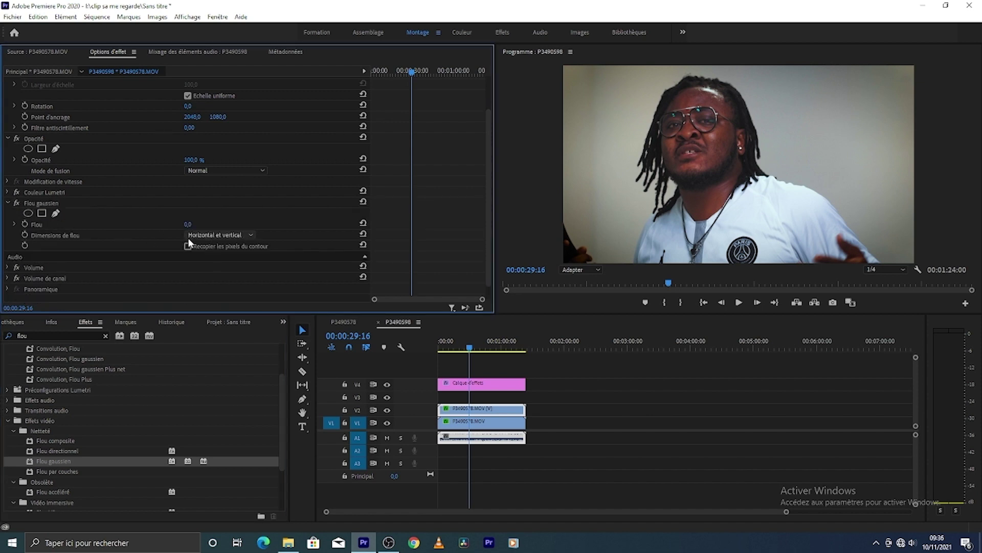
drag(190, 224, 241, 224)
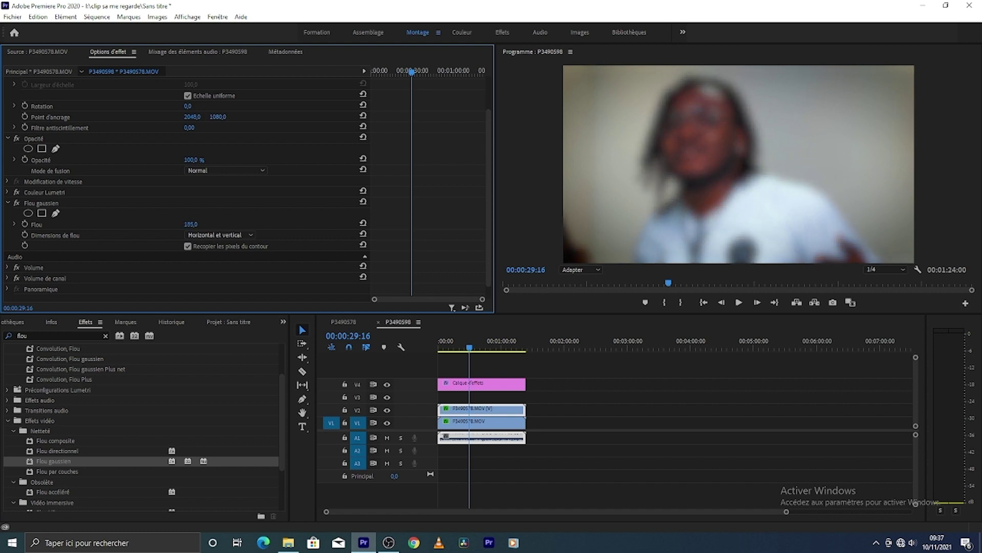
click(190, 224)
text(200)
key(Return)
Set the V2 copy's opacity blend mode to Ecran.
click(195, 170)
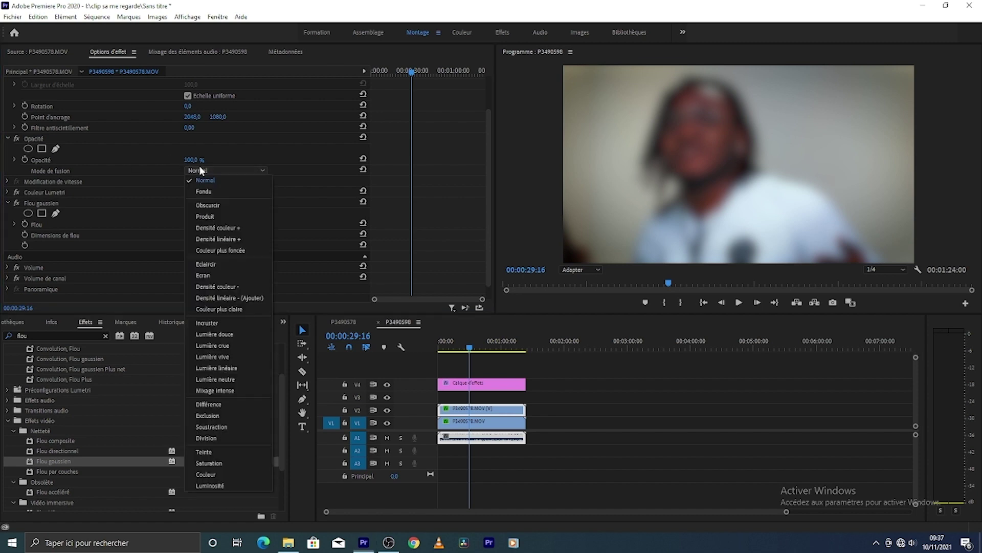
click(204, 277)
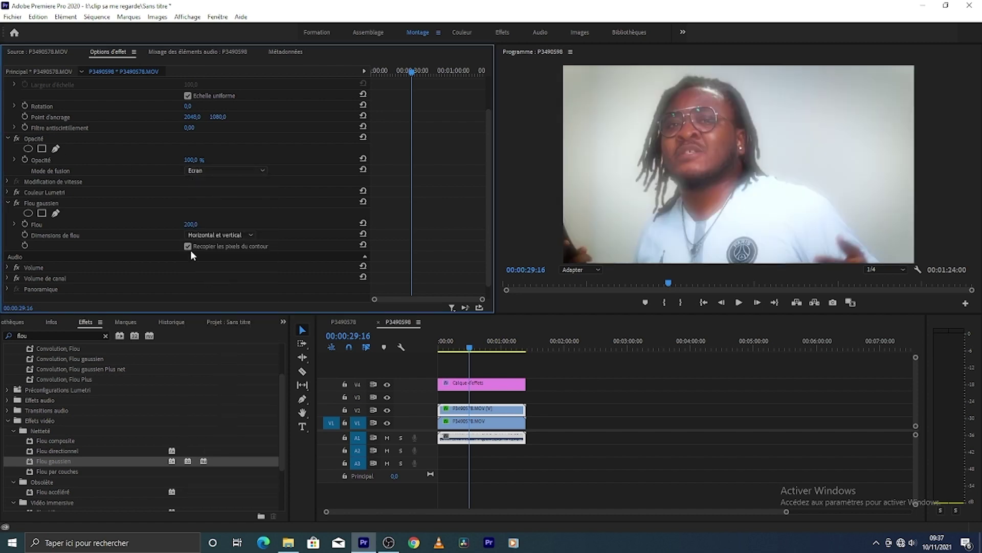
click(366, 359)
Apply the Incrustation Luminance effect to the V2 copy and play back the glow at several points in the sequence.
click(43, 336)
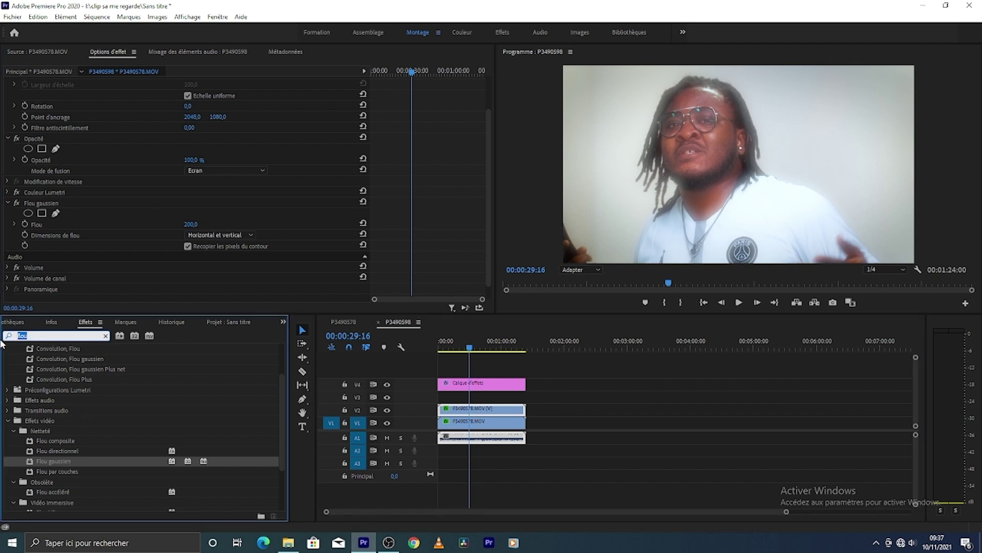
text(lumi)
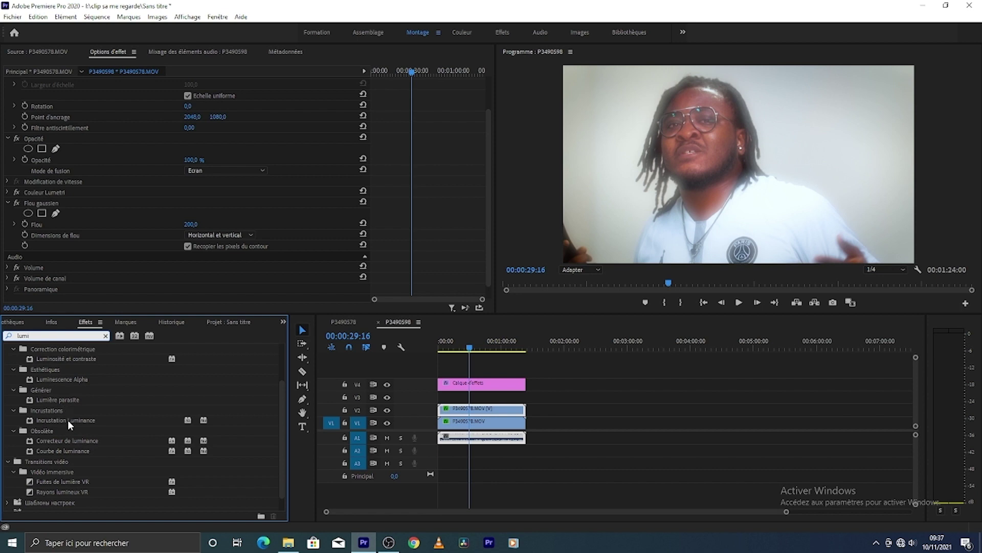
drag(70, 419, 288, 419)
drag(443, 409, 443, 409)
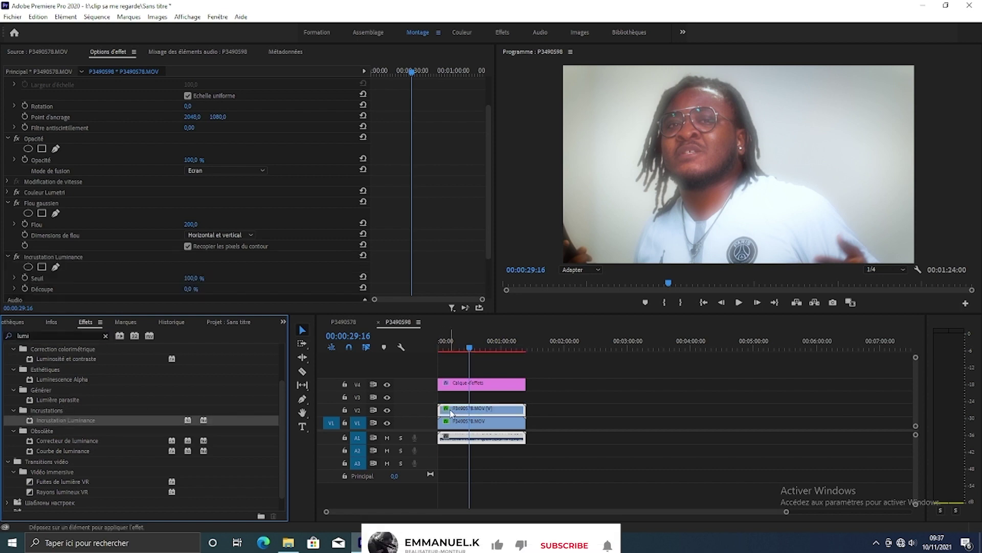
scroll(105, 269, down, 2)
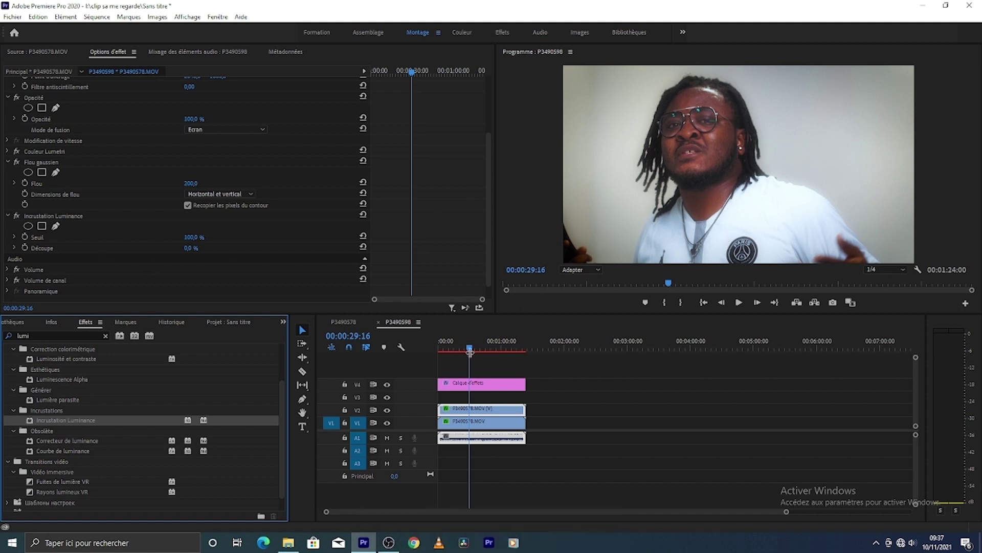
drag(471, 351, 489, 352)
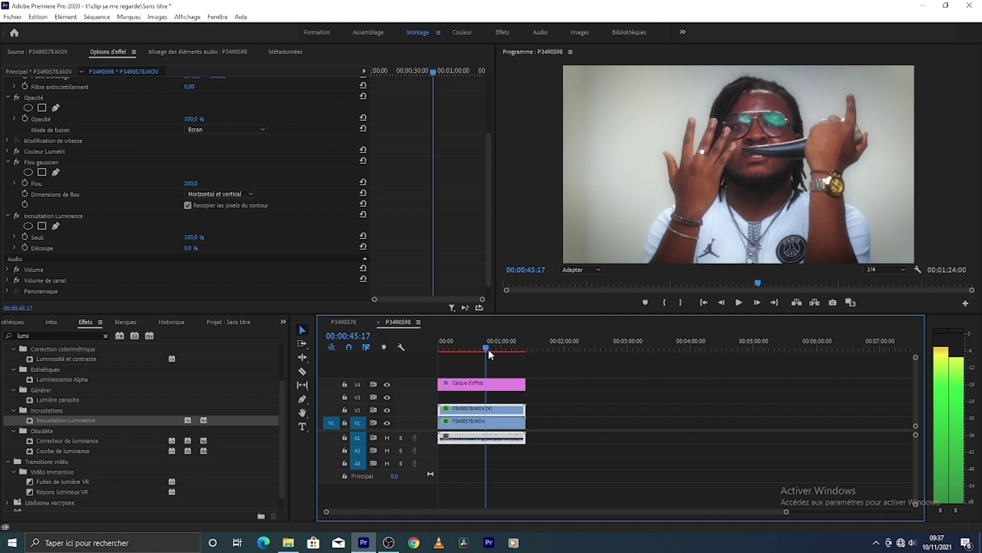
drag(488, 349, 443, 352)
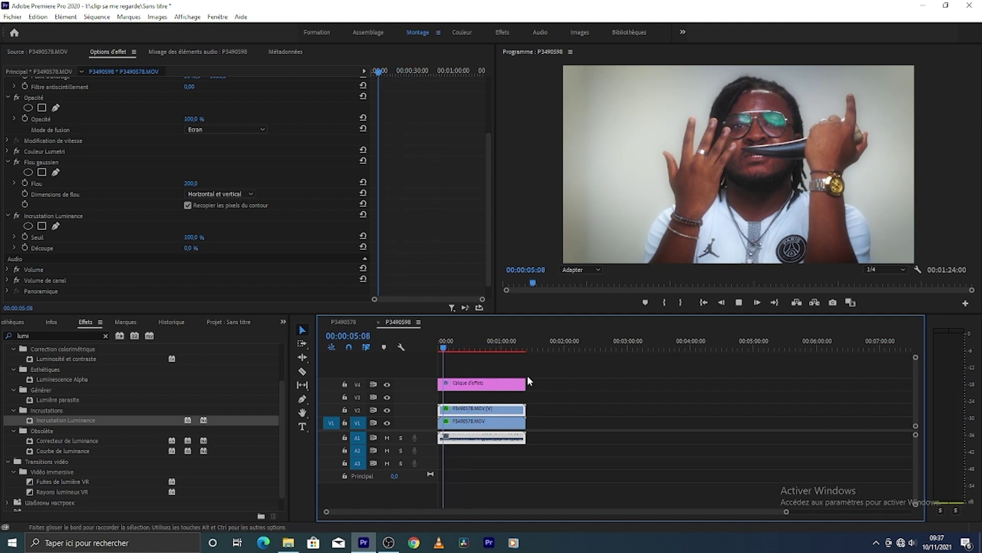
key(space)
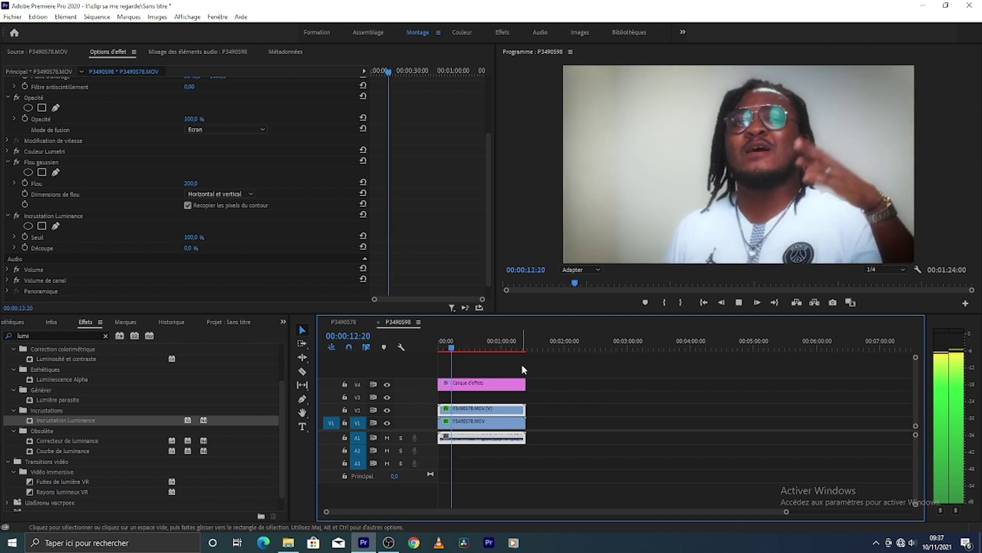
Set the Découpe of the V2 copy's Incrustation Luminance effect to 11 % and play back the result briefly.
key(space)
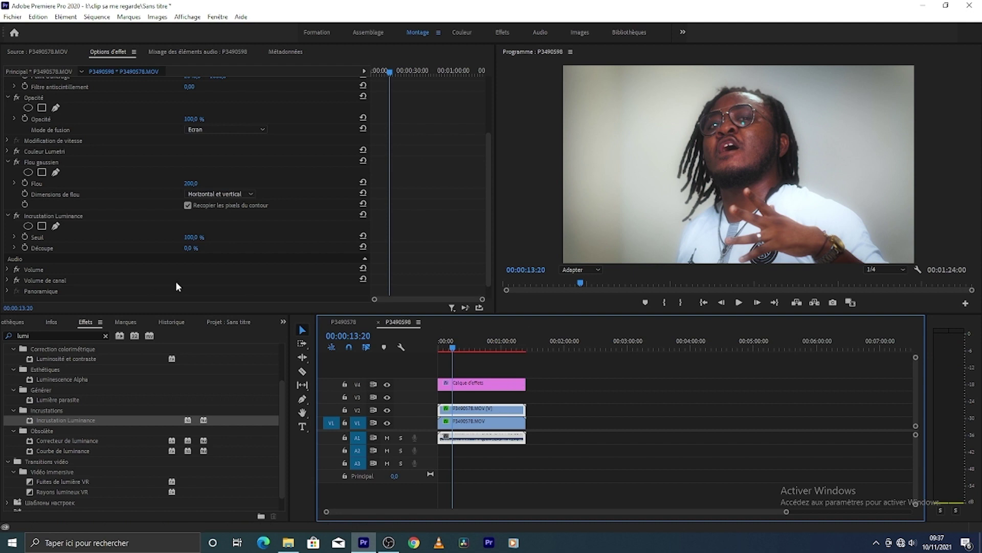
drag(188, 251, 200, 250)
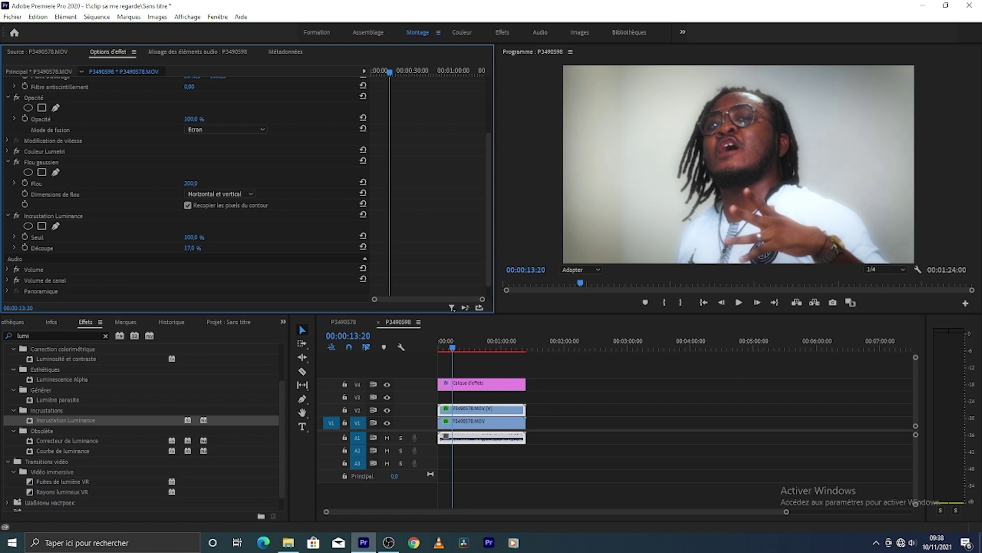
mouse_move(200, 251)
mouse_down()
mouse_move(215, 250)
mouse_move(193, 248)
mouse_up()
mouse_move(194, 237)
mouse_down()
mouse_move(183, 237)
mouse_move(210, 237)
mouse_move(174, 237)
mouse_move(210, 237)
mouse_up()
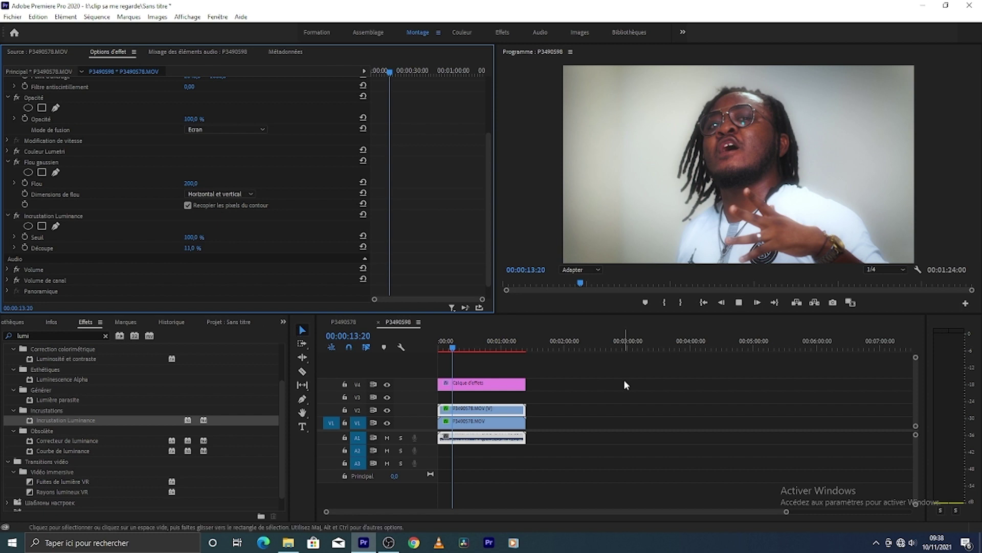
key(space)
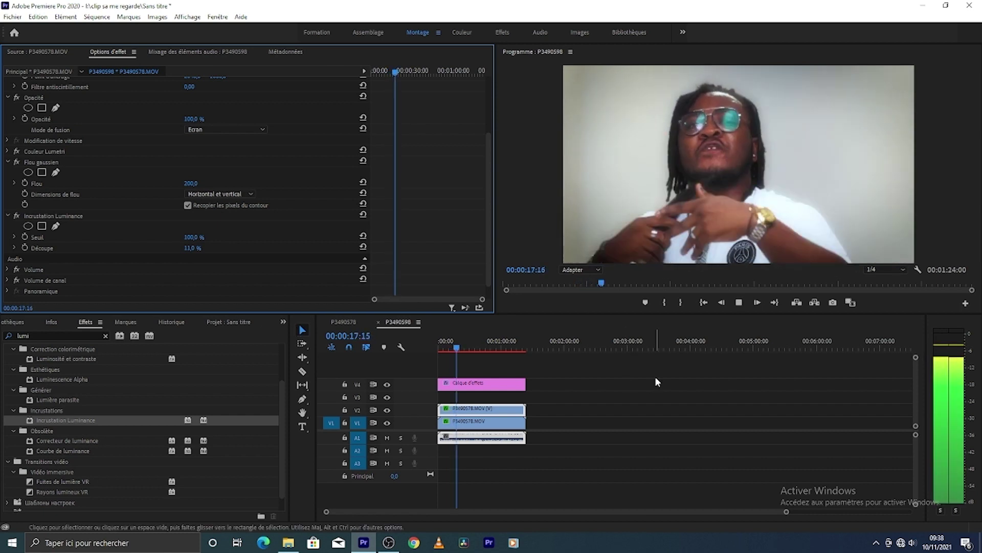
key(space)
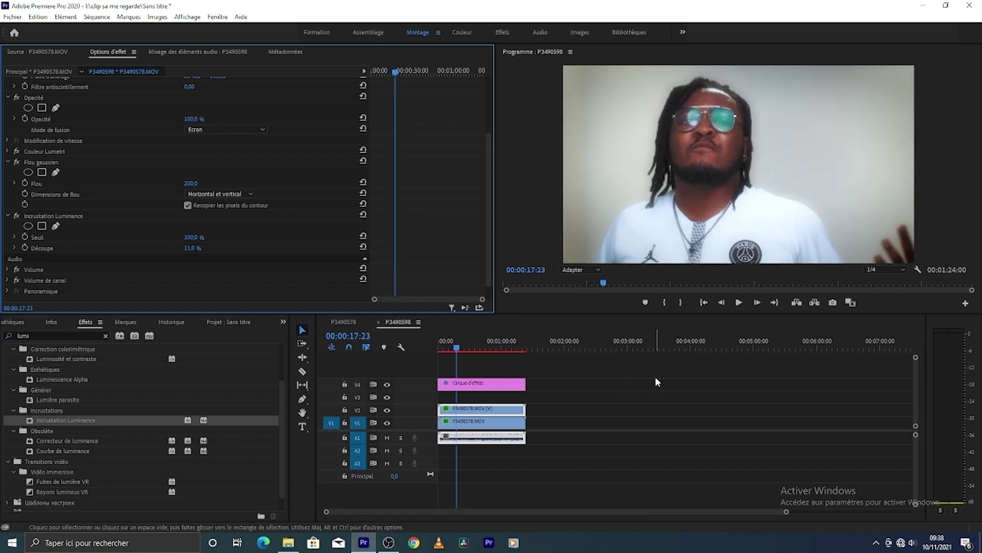
Compare the footage with and without the effects by hiding V2 and V4, moving along the sequence, and showing both tracks again.
click(387, 410)
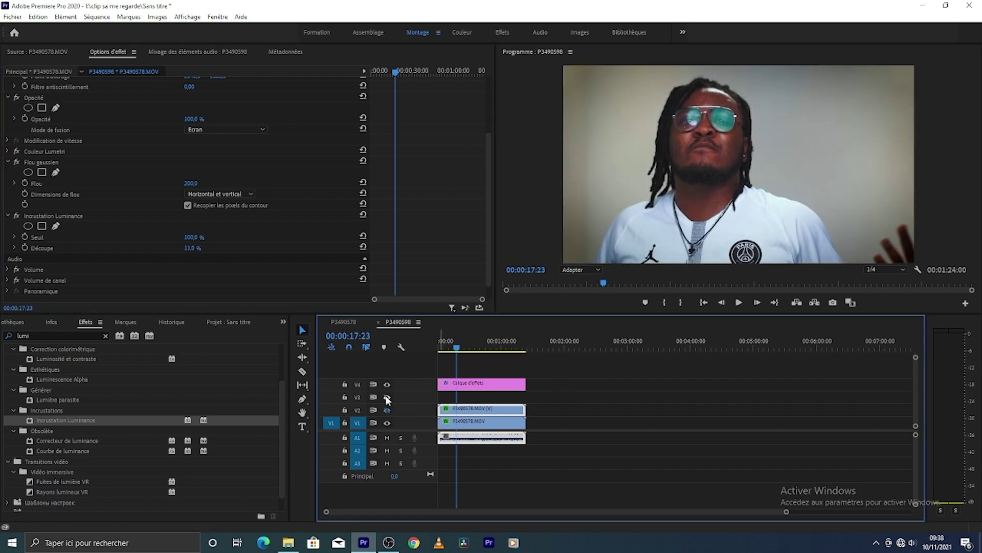
click(387, 384)
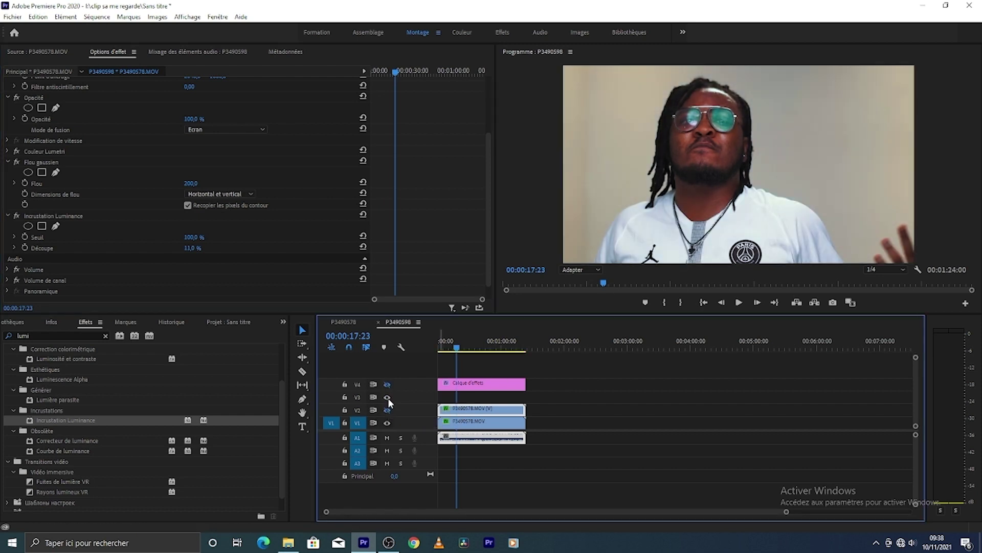
click(451, 348)
drag(452, 349, 462, 347)
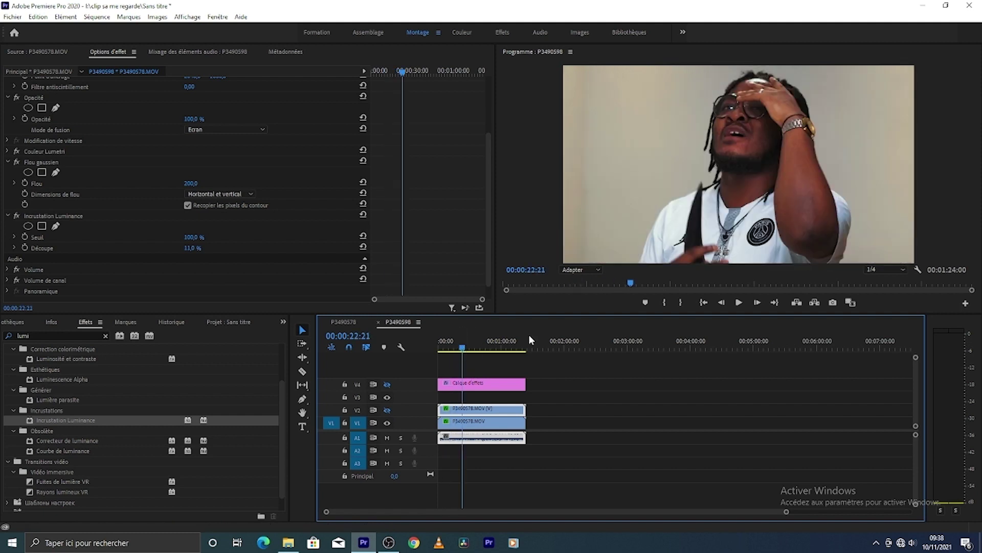
click(387, 410)
click(388, 385)
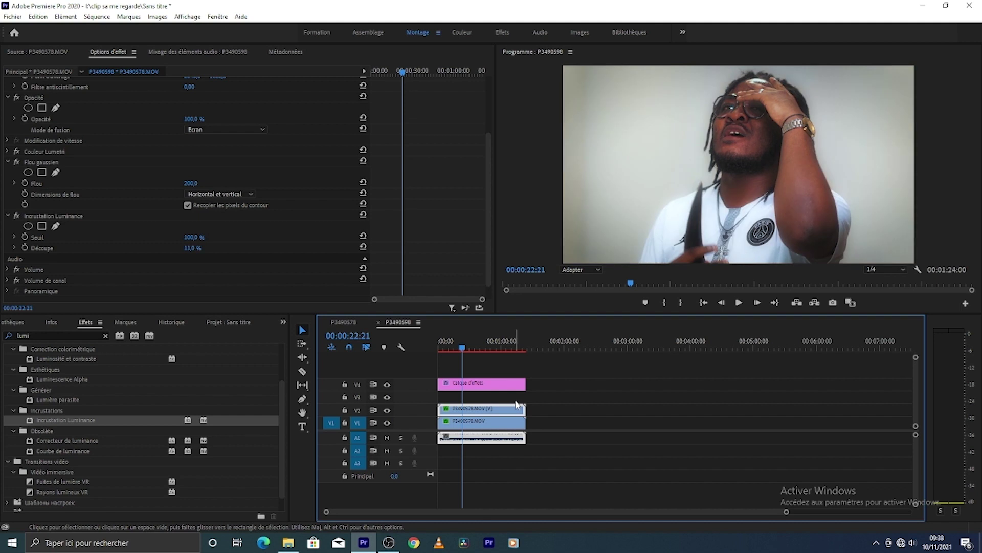
Play back the finished glow look from the current frame and again from about 12 seconds into the sequence.
key(space)
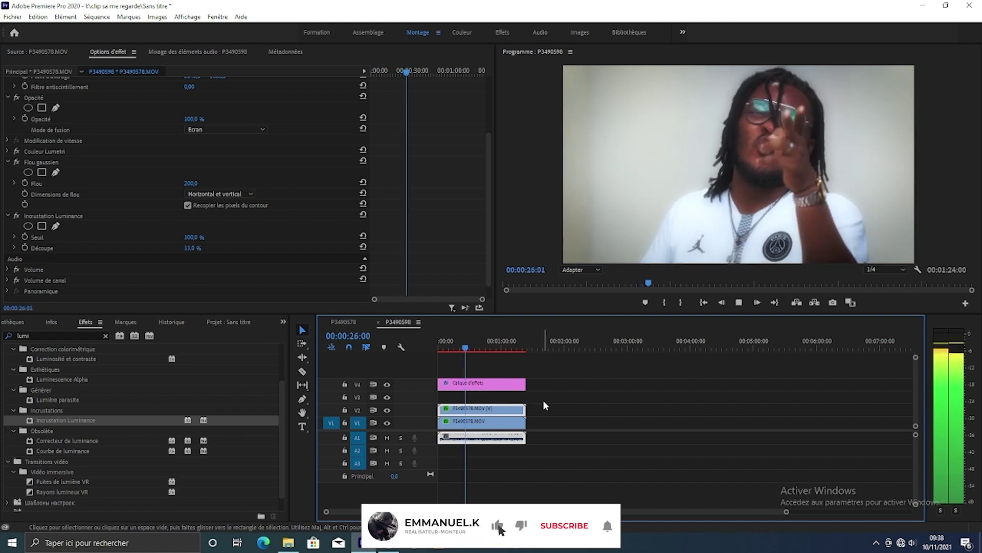
key(space)
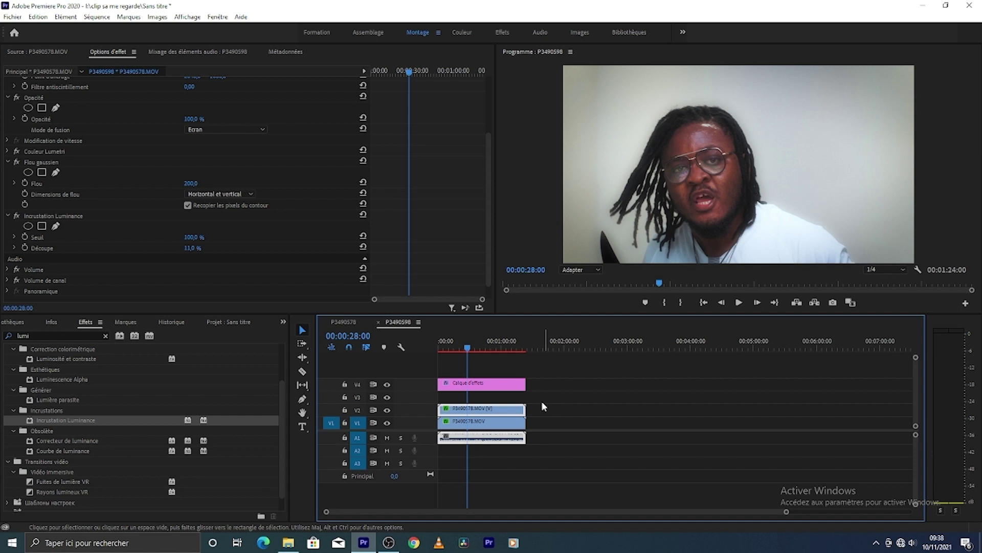
drag(462, 344, 451, 344)
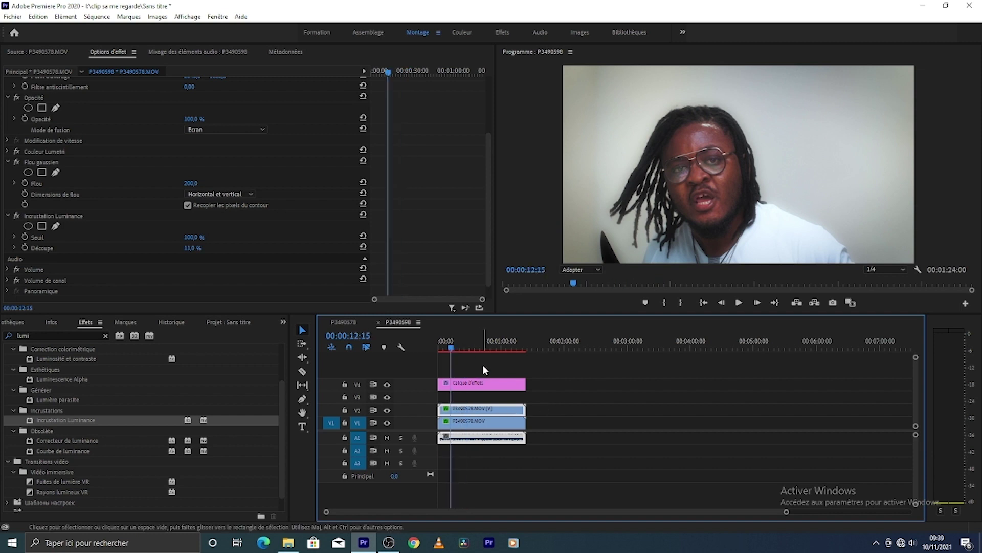
key(space)
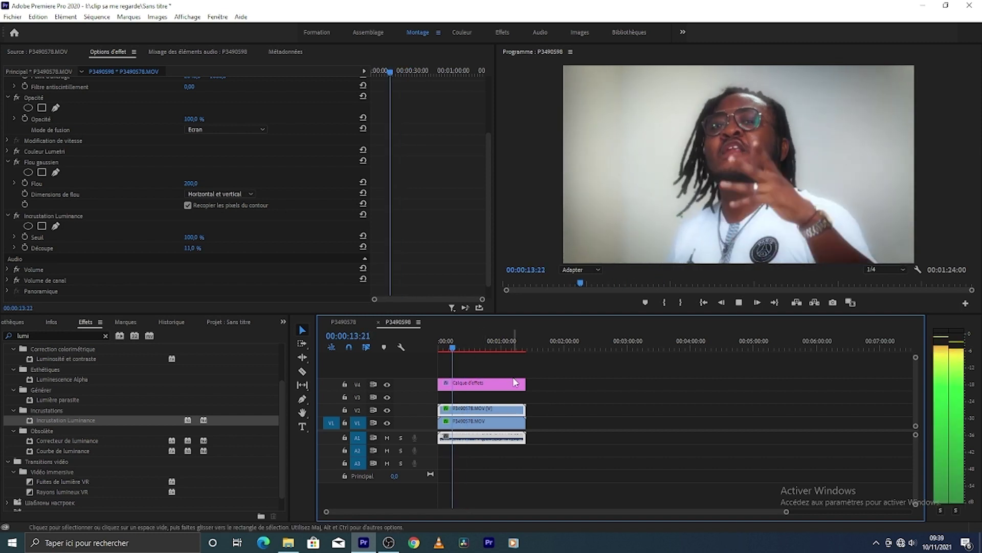